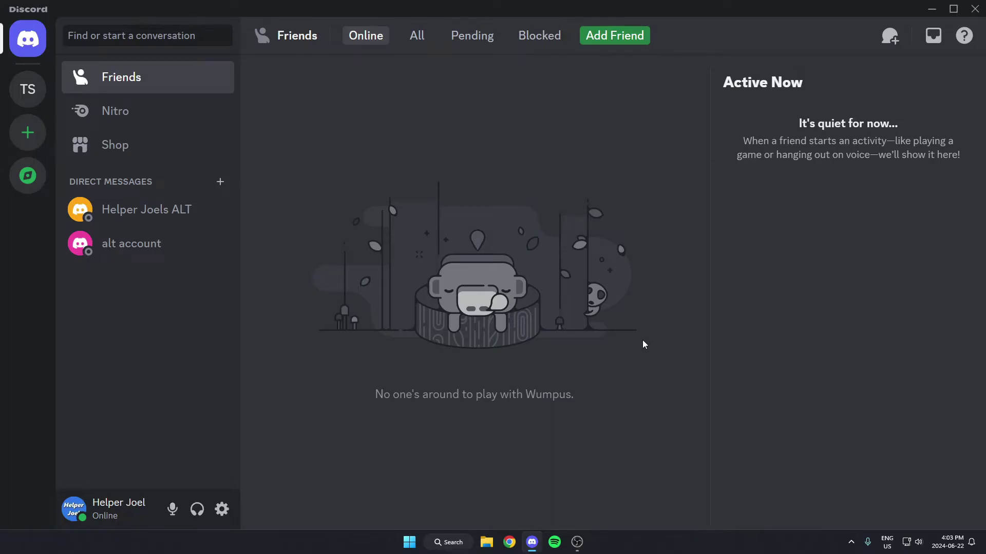
- Open Test Server from the server sidebar to reach its #general channel
click(28, 90)
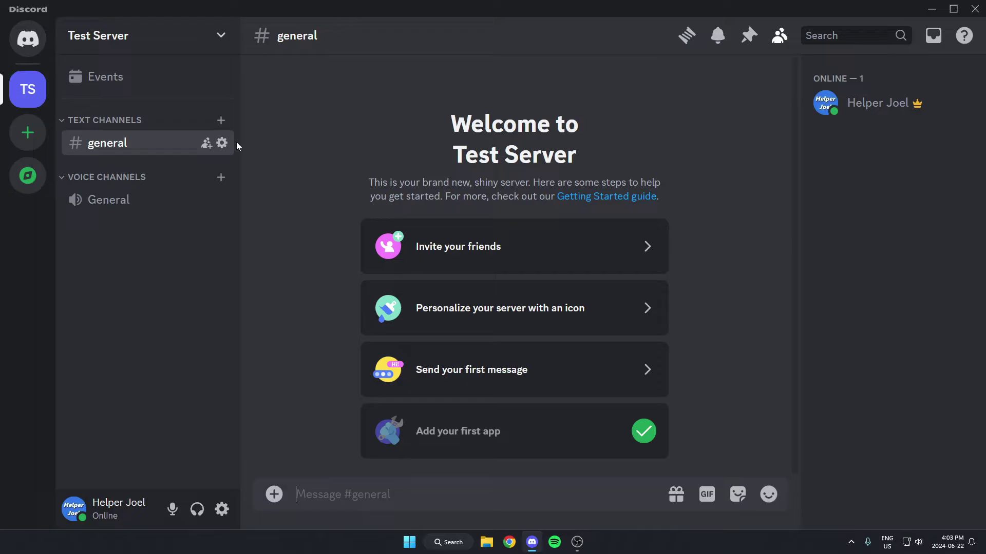
- Search the App Directory from the server menu for 'dyno'
click(103, 46)
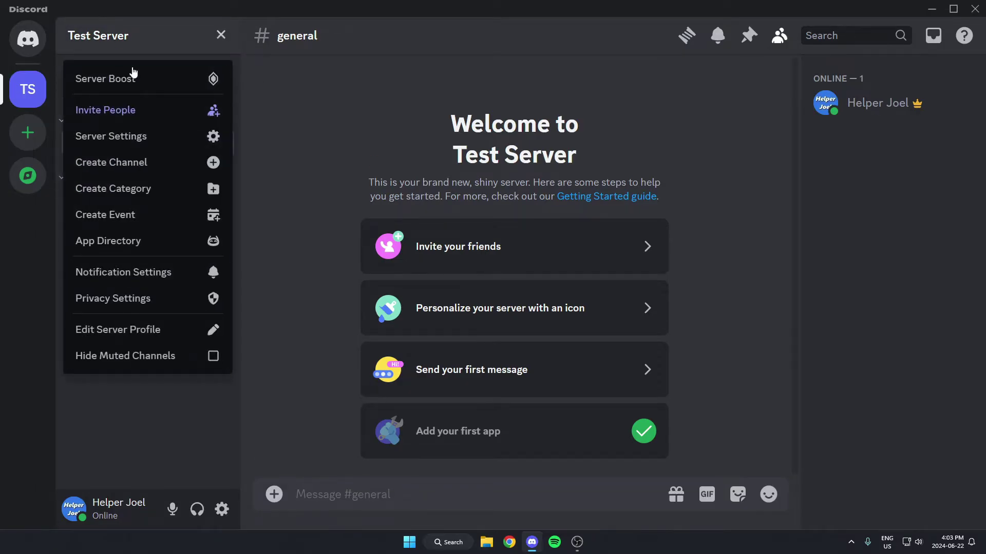
click(176, 243)
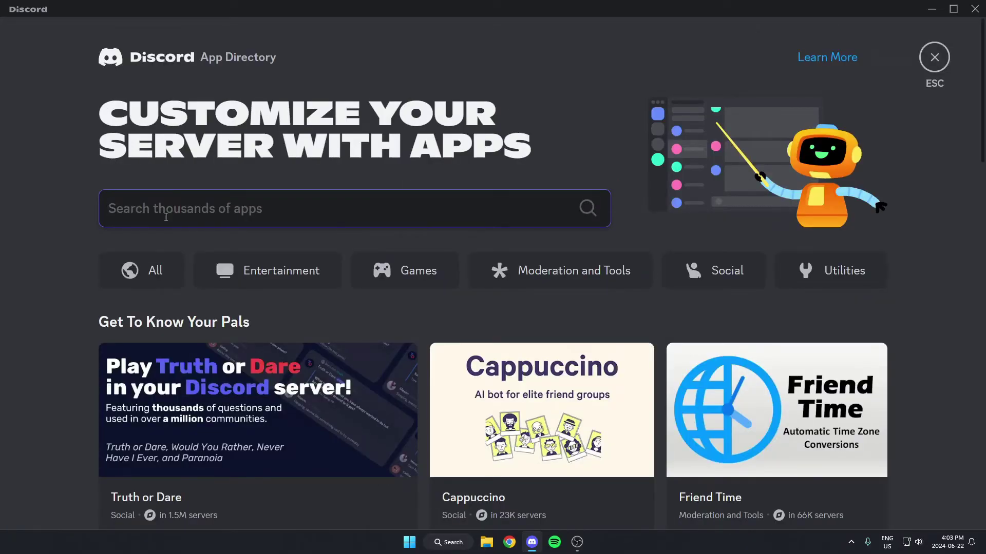
text(dyno)
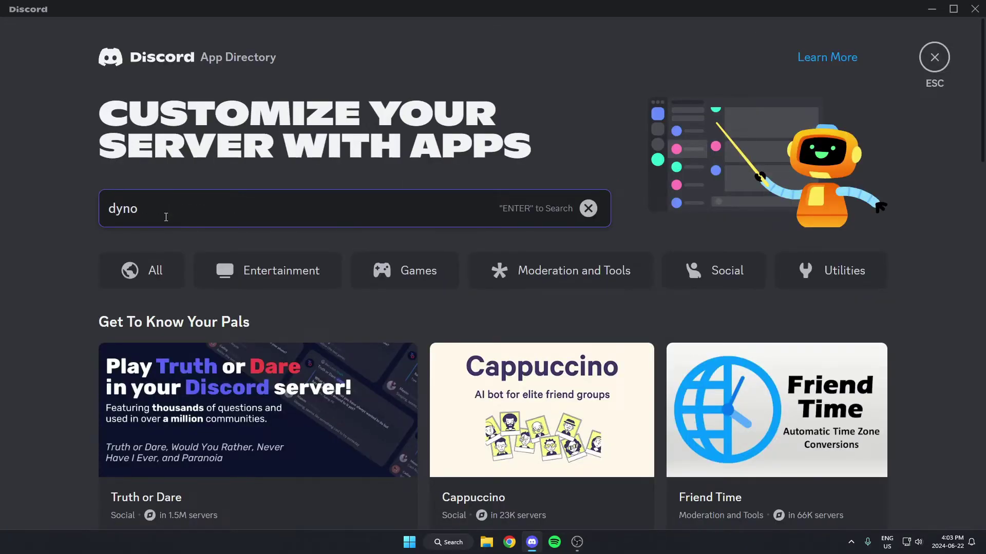
key(Return)
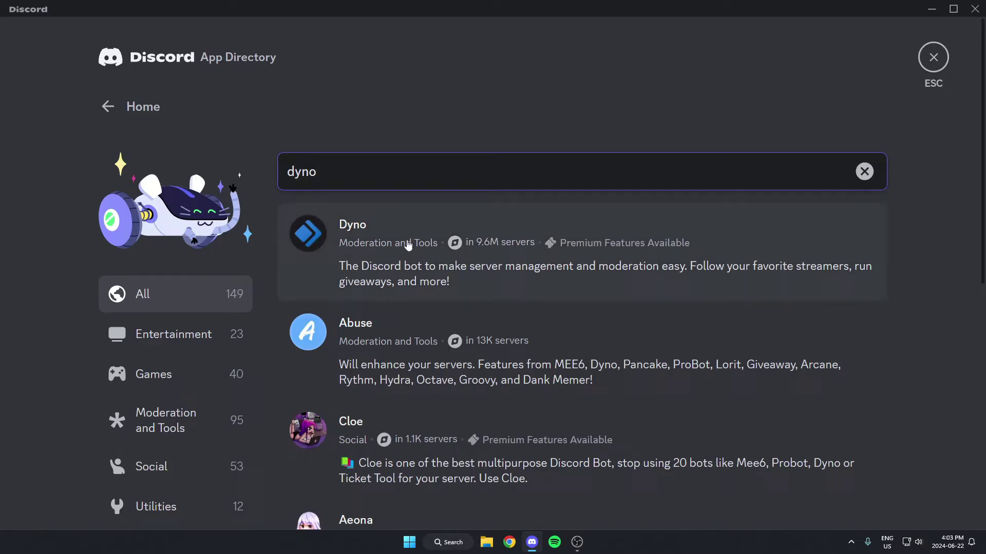
- Open Dyno's app page and follow Add App through to the dyno.gg invite site
click(416, 237)
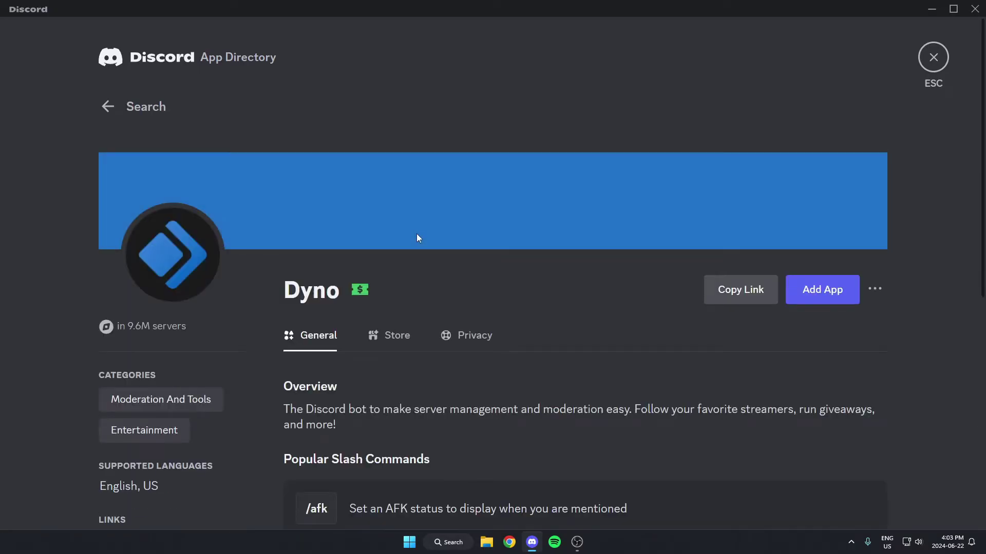
click(838, 306)
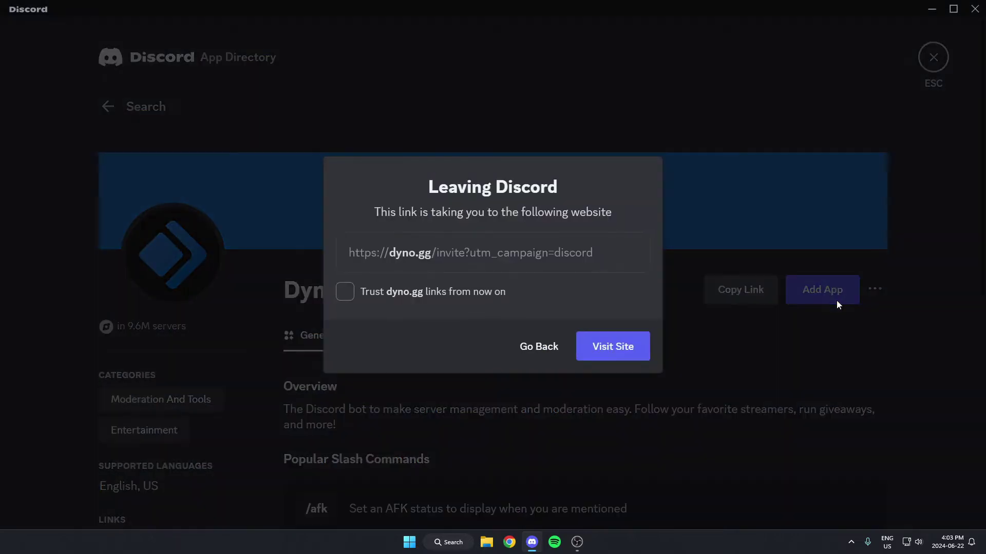
click(623, 354)
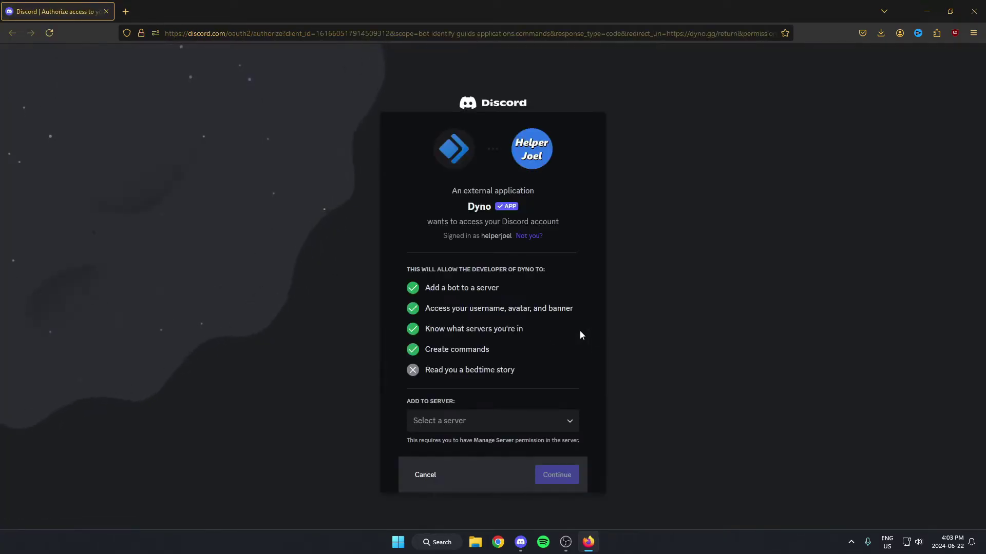
- Authorize Dyno for Test Server, passing the captcha check
click(489, 421)
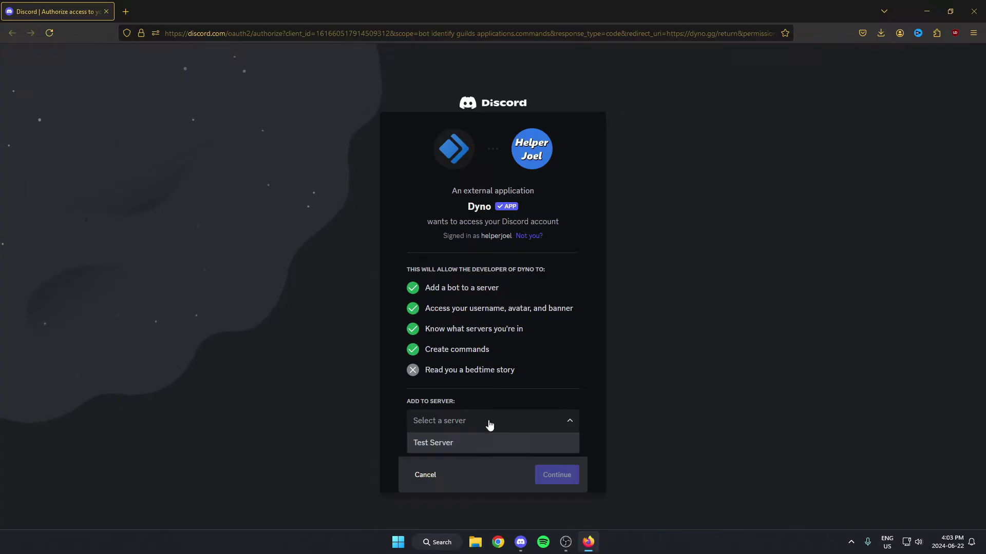
click(454, 446)
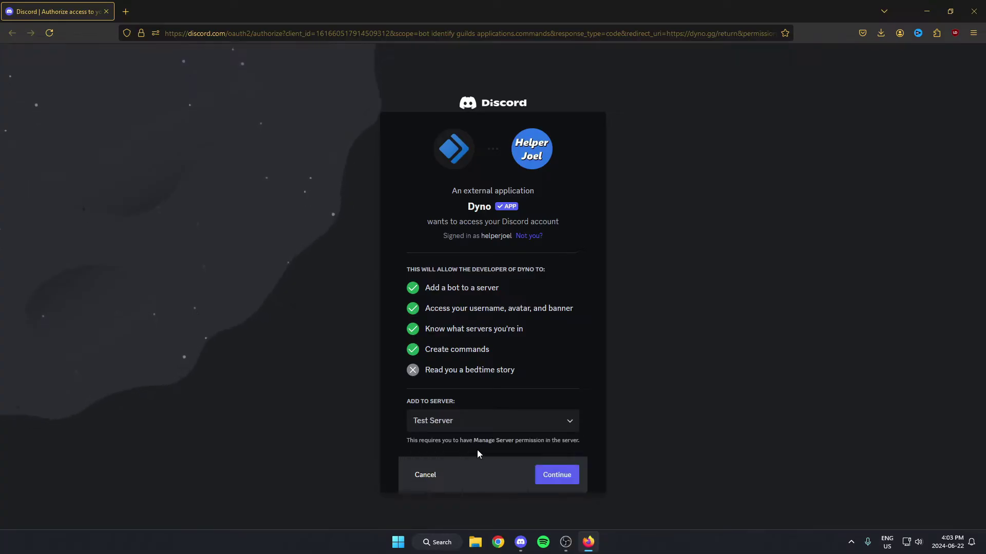
click(556, 478)
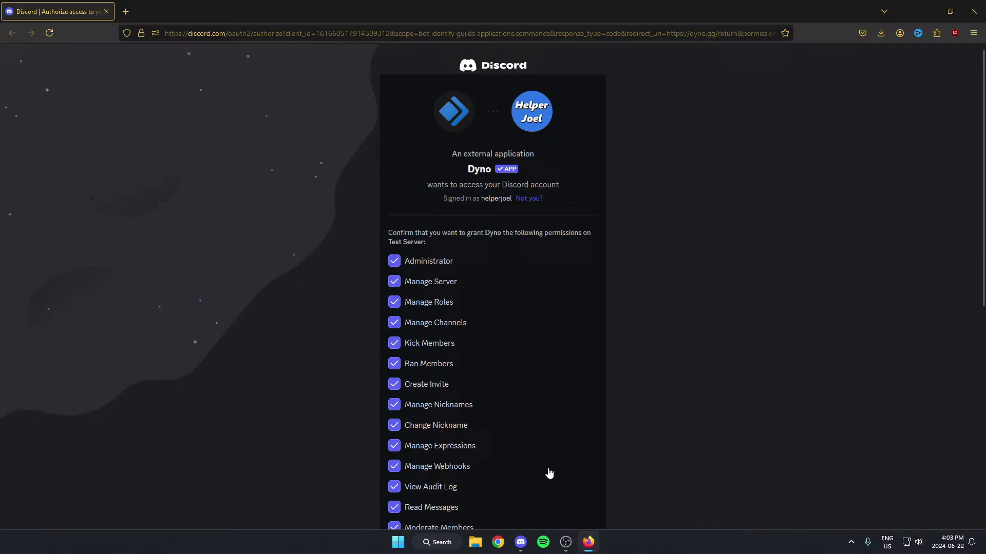
scroll(522, 361, down, 2)
scroll(524, 359, down, 5)
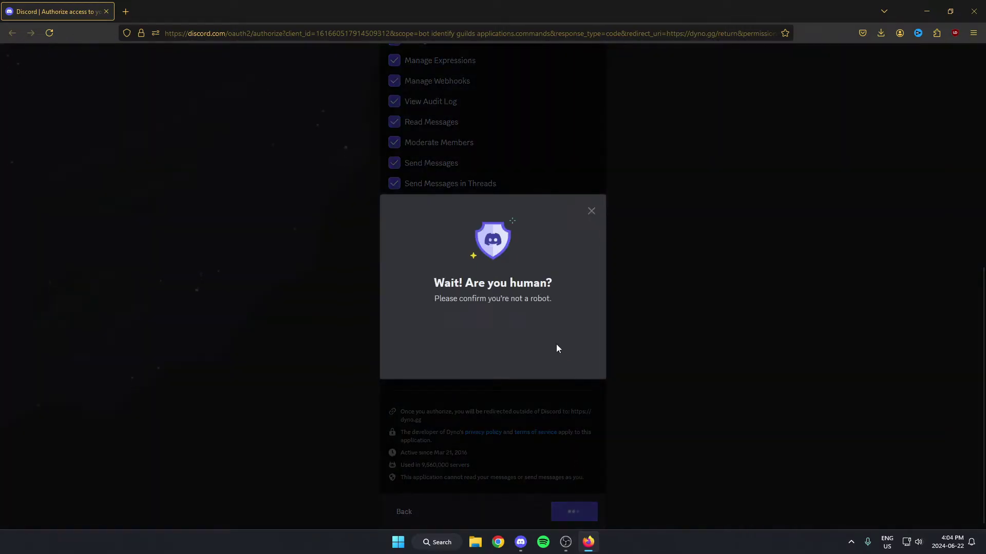
click(430, 337)
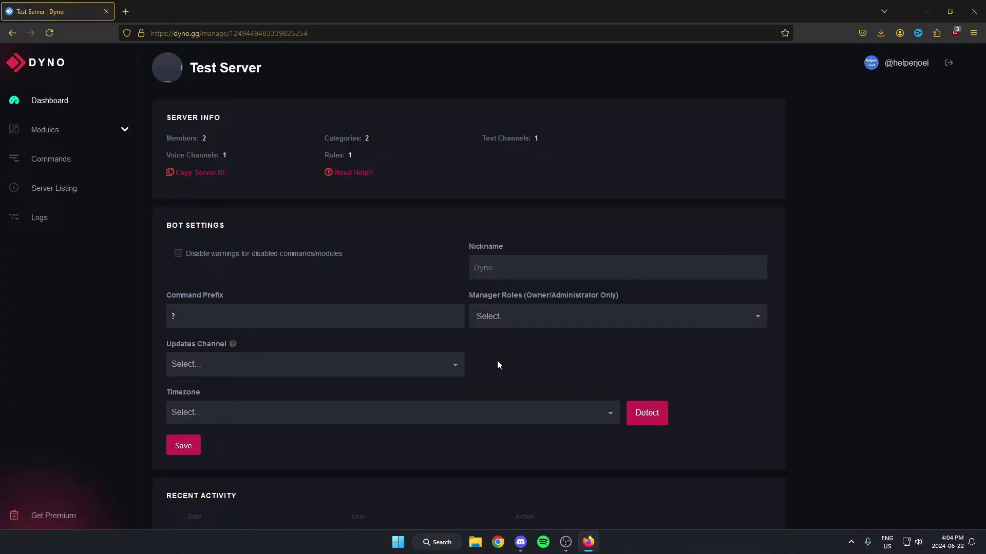
- Confirm Dyno in Test Server's member list and open dyno.gg from its profile
click(520, 542)
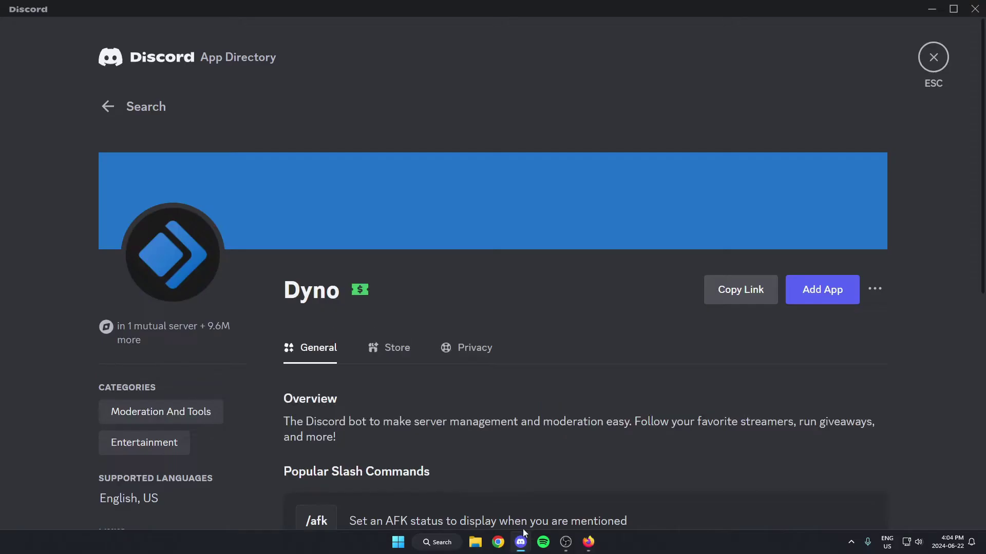
click(936, 60)
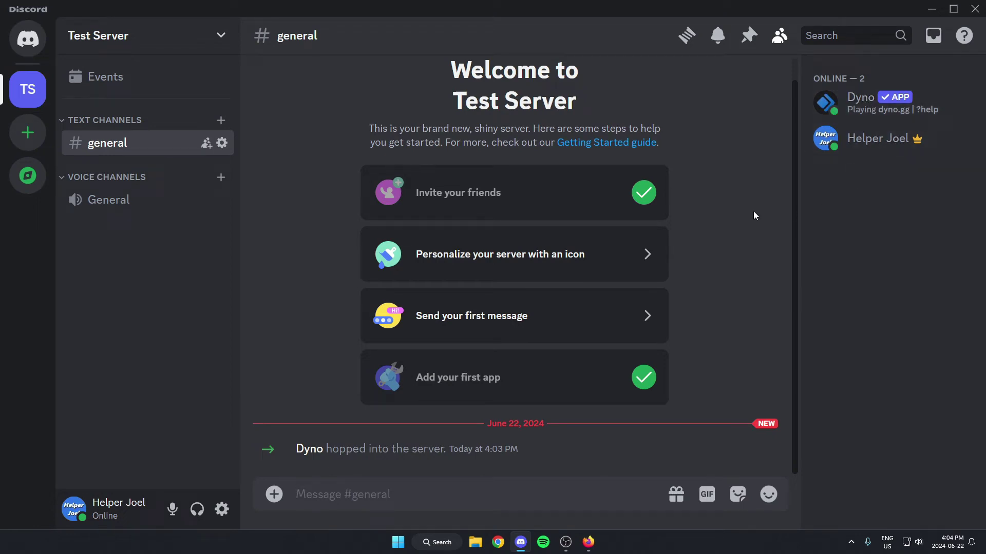
right_click(845, 108)
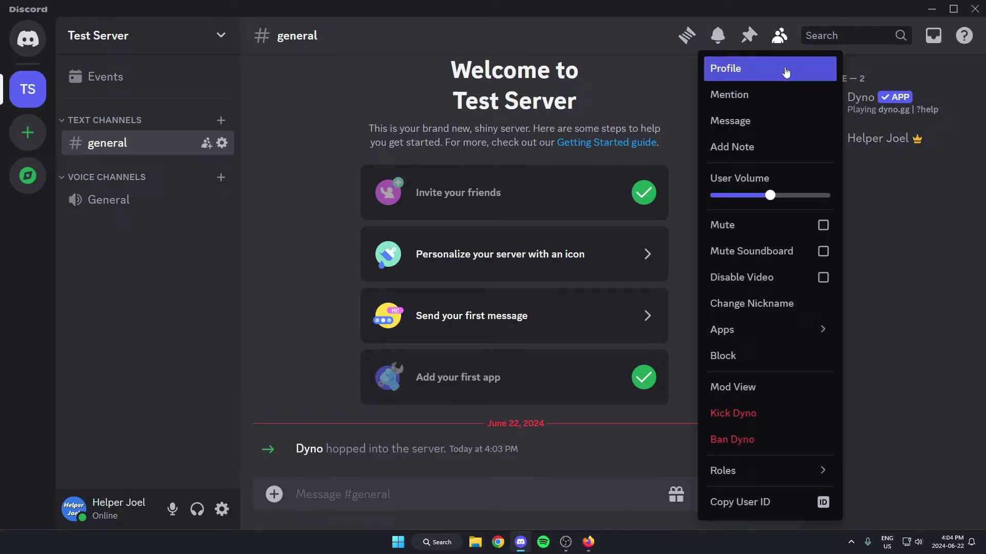
click(785, 69)
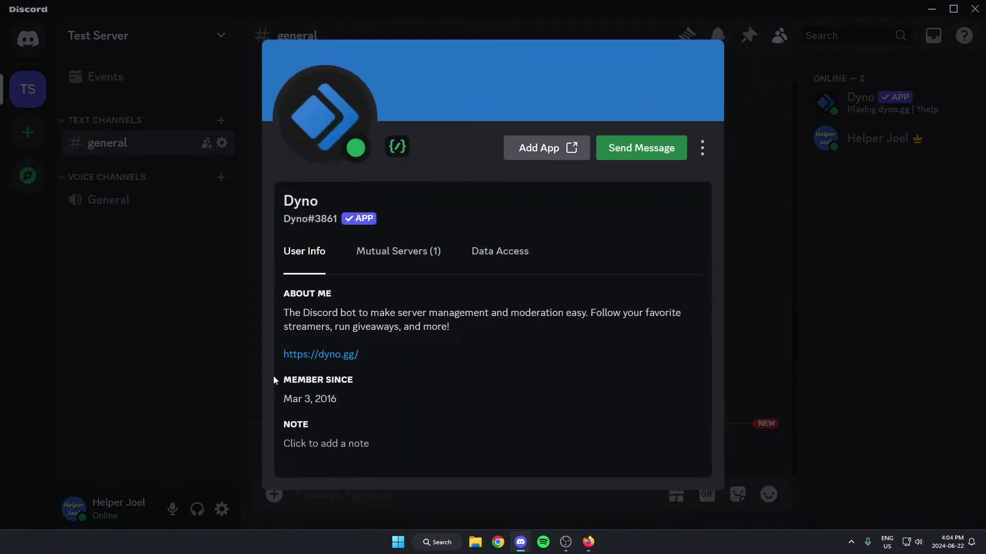
click(339, 355)
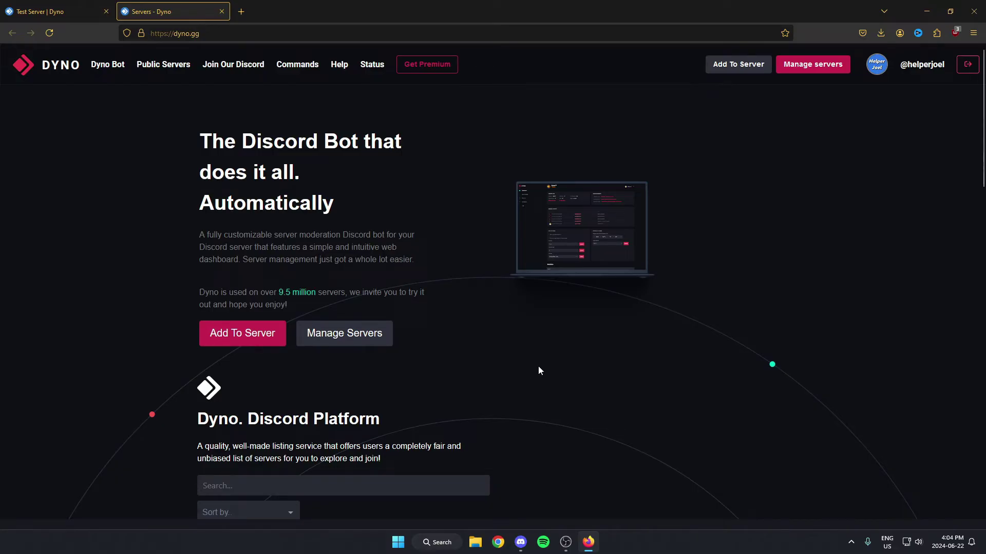
- Open Test Server's Manage page from the dyno.gg server list
click(812, 64)
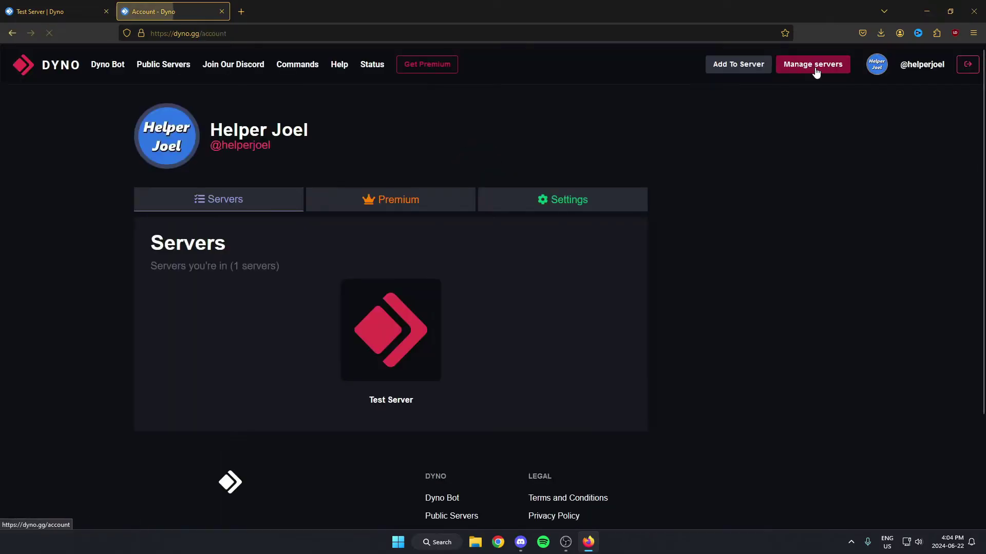
click(401, 351)
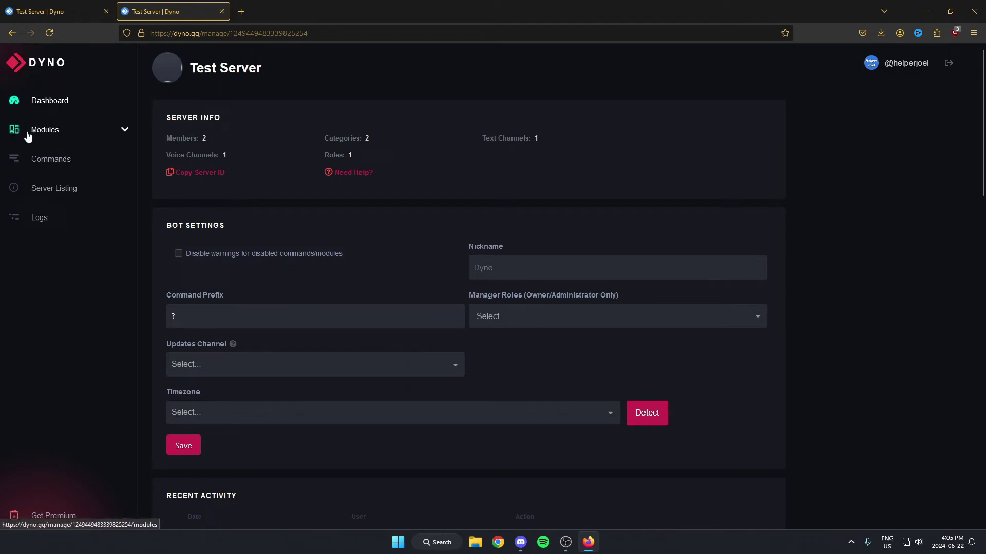
- Turn on the Welcome module under Modules and open its settings
click(75, 138)
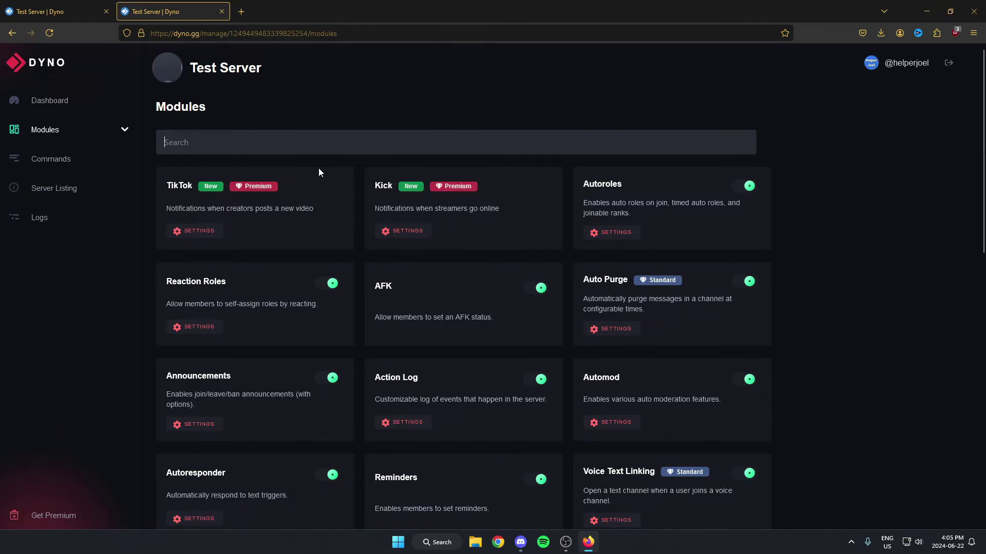
scroll(354, 166, down, 2)
scroll(353, 166, down, 2)
scroll(353, 167, down, 2)
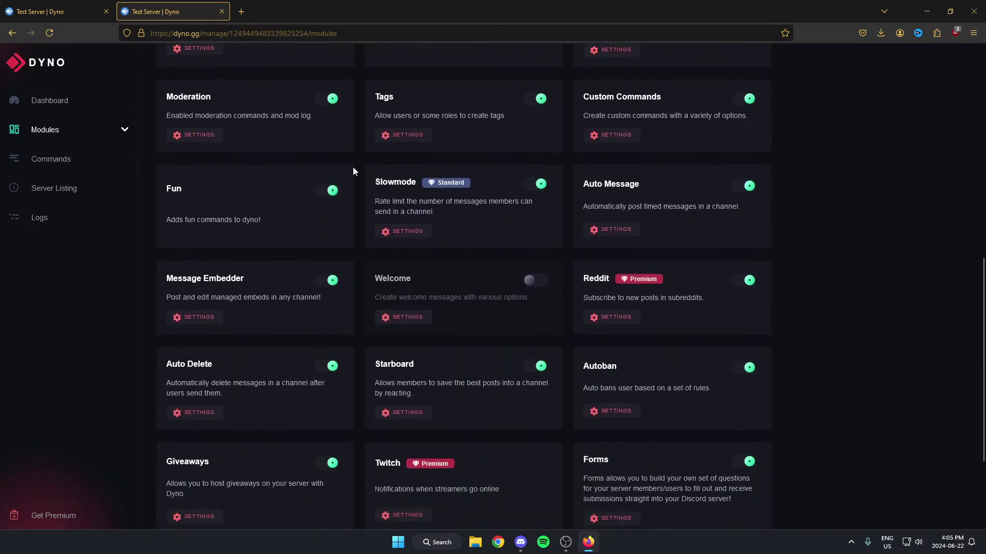
scroll(353, 167, down, 1)
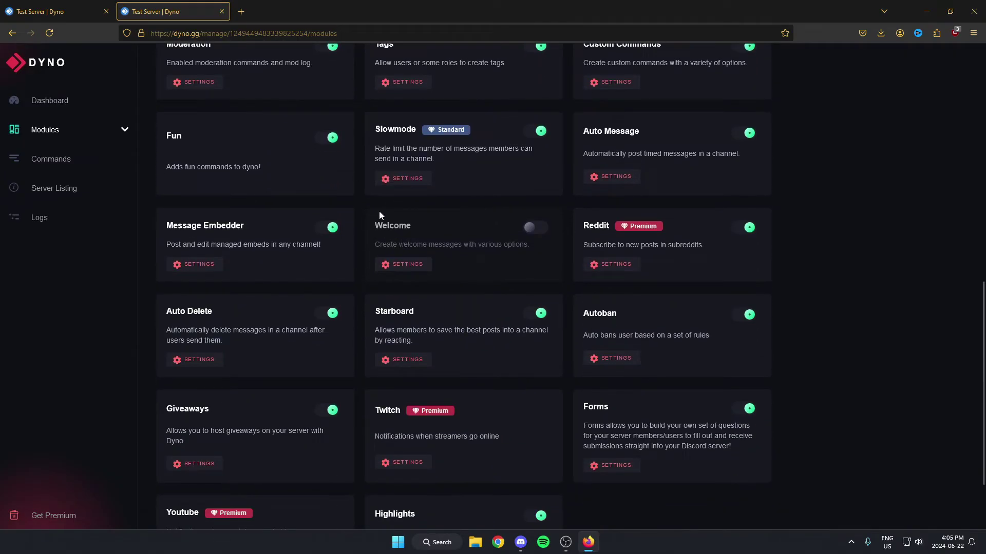
click(540, 235)
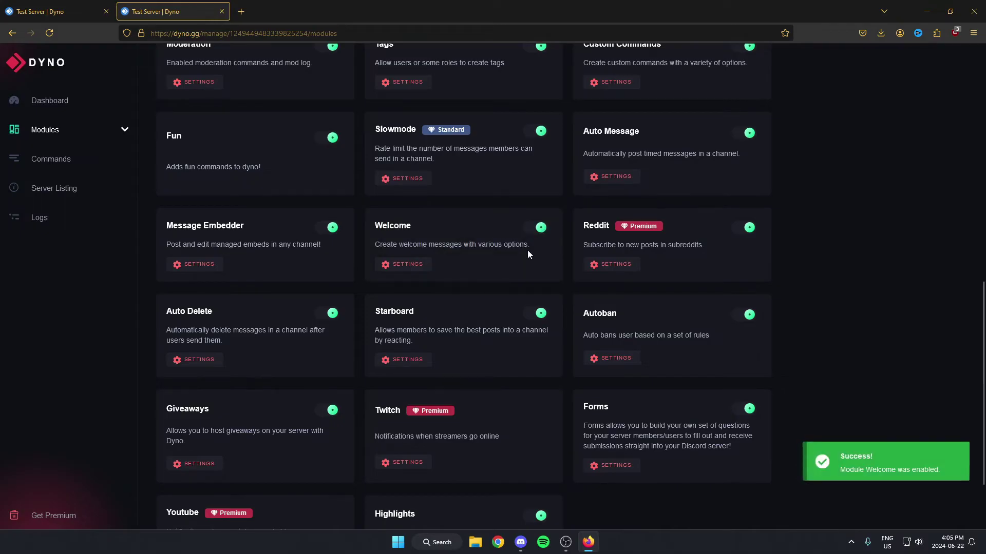
click(420, 268)
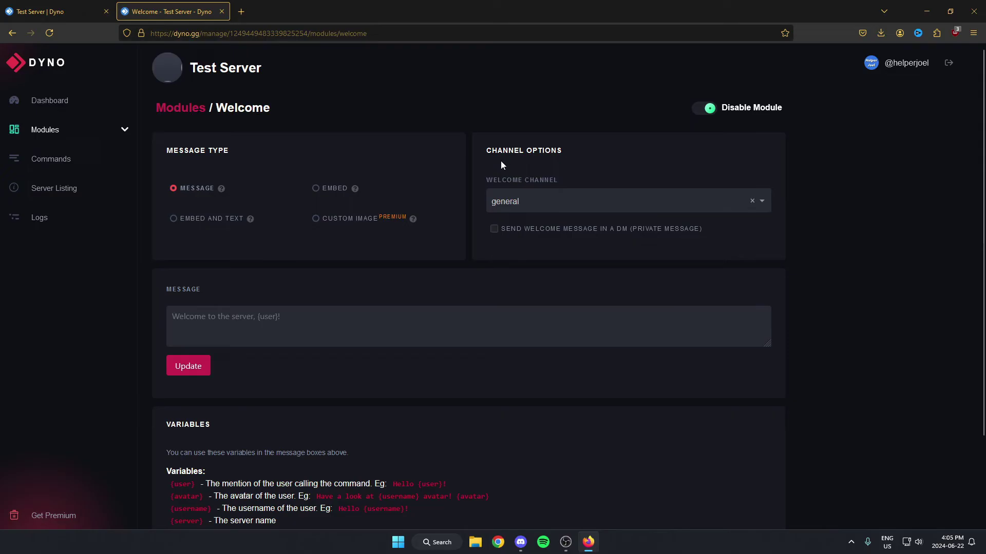
click(533, 203)
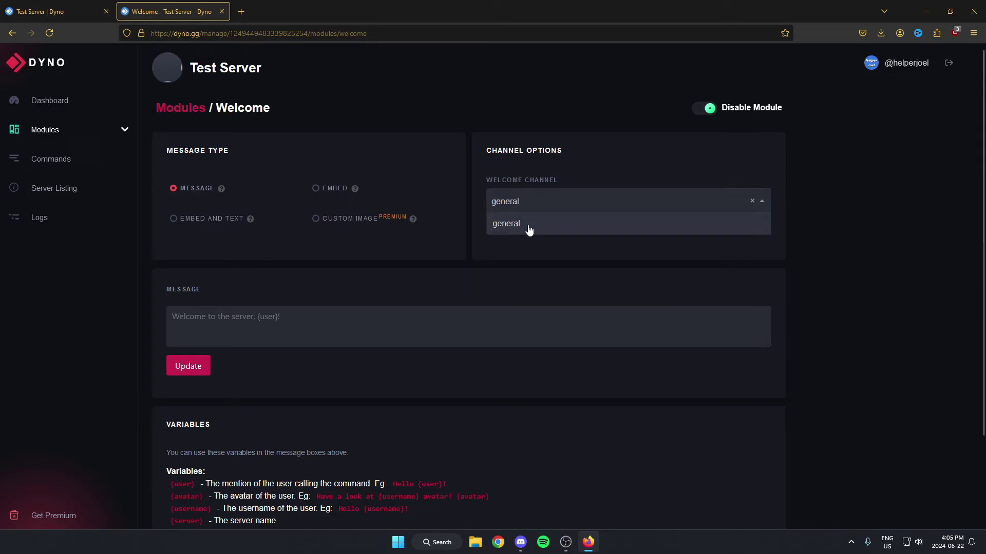
click(541, 165)
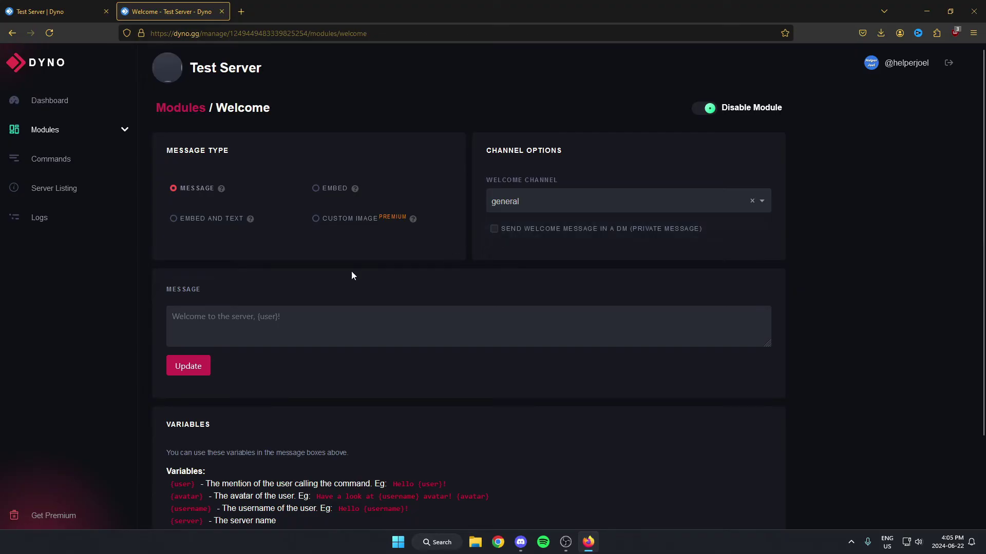
scroll(298, 275, down, 2)
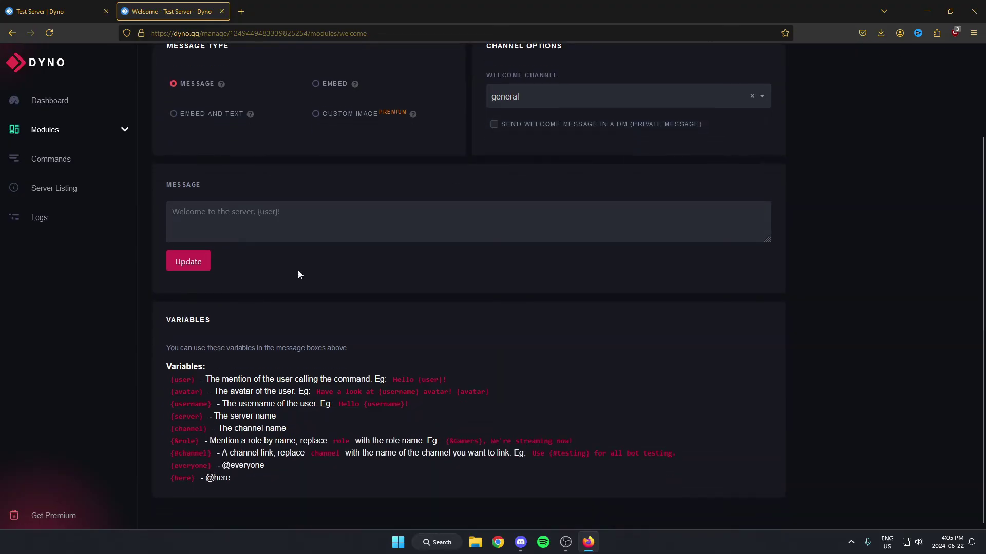
- Enter 'Hi {user} welcome to the server!' as the welcome message and update it
click(218, 221)
text(Hi )
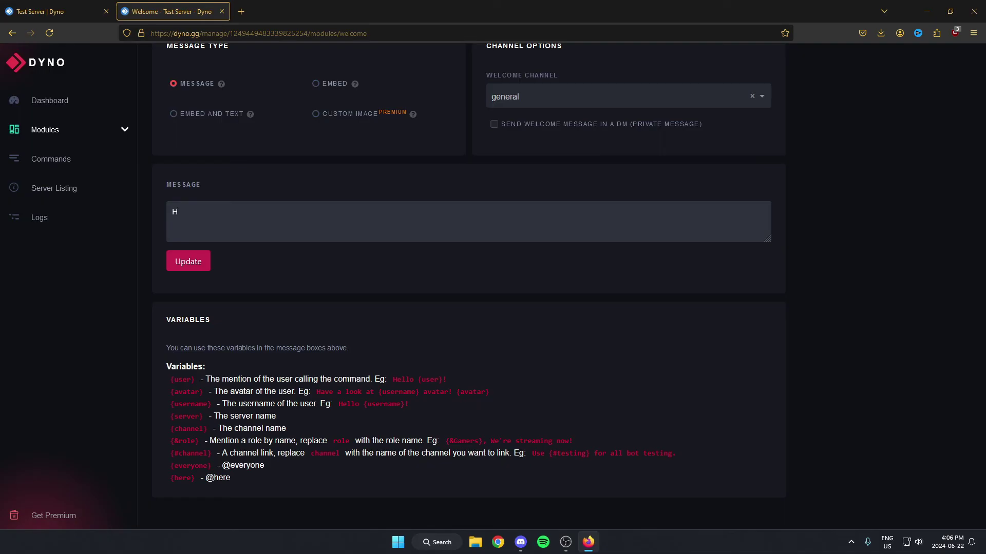
text({u)
text(ser})
text( welcome to)
text( the ser)
text(ver!)
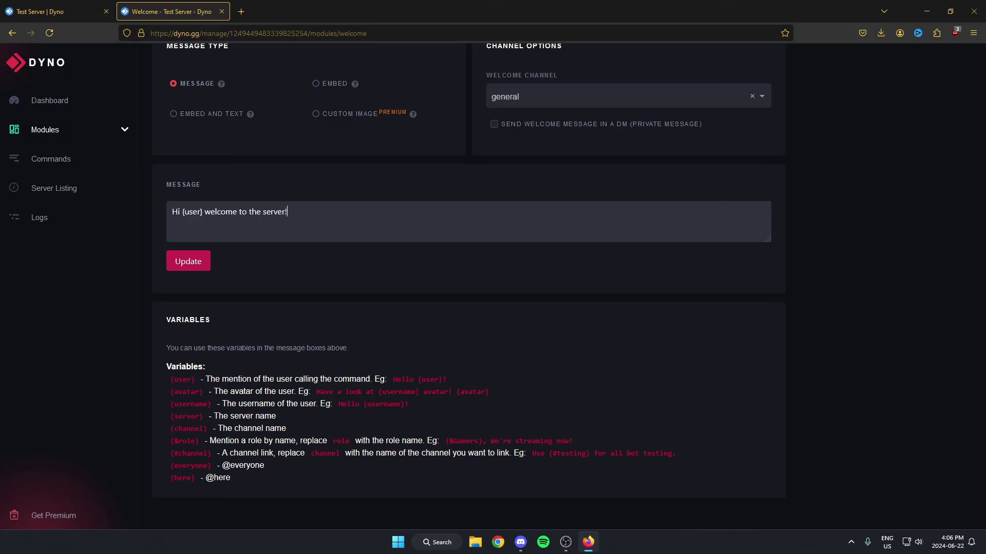
click(186, 262)
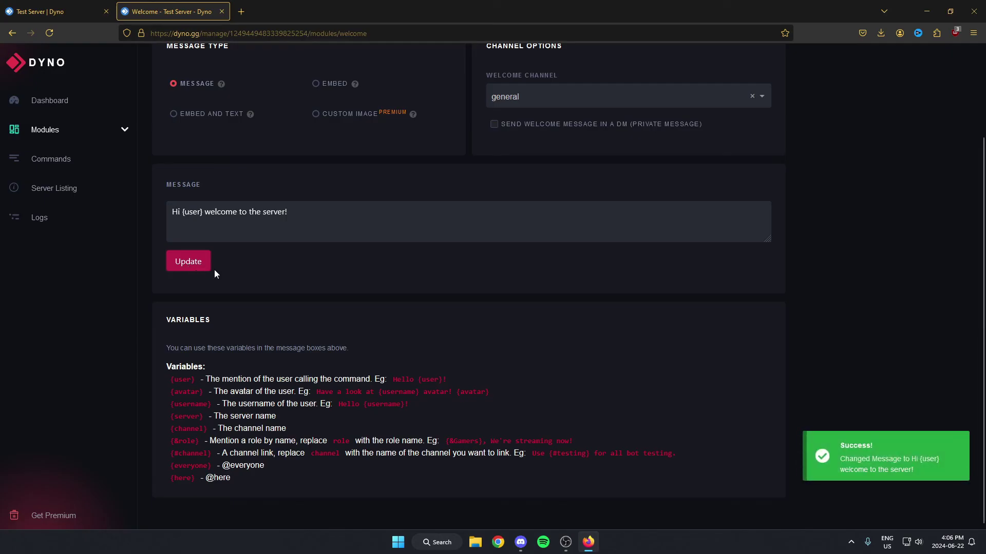
scroll(291, 327, up, 2)
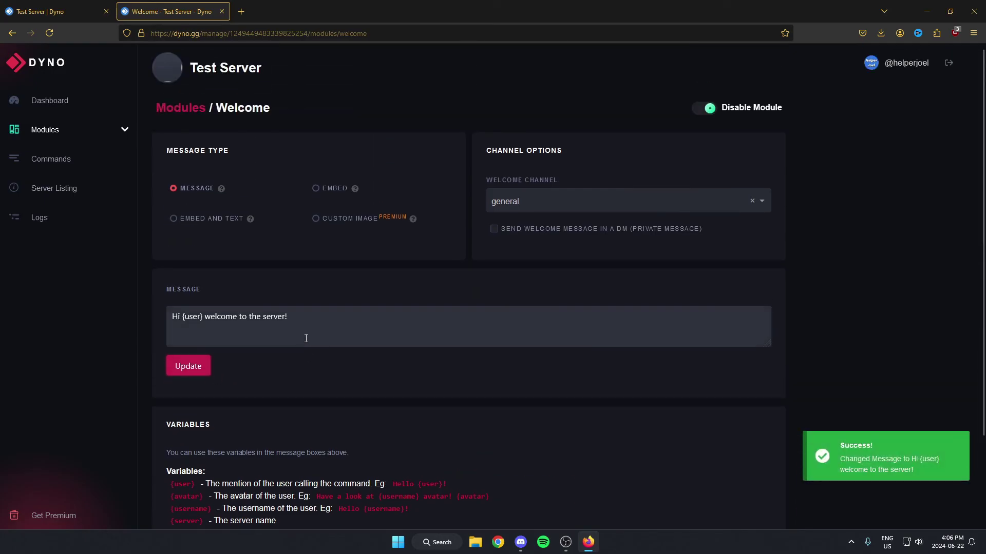
click(520, 542)
click(251, 406)
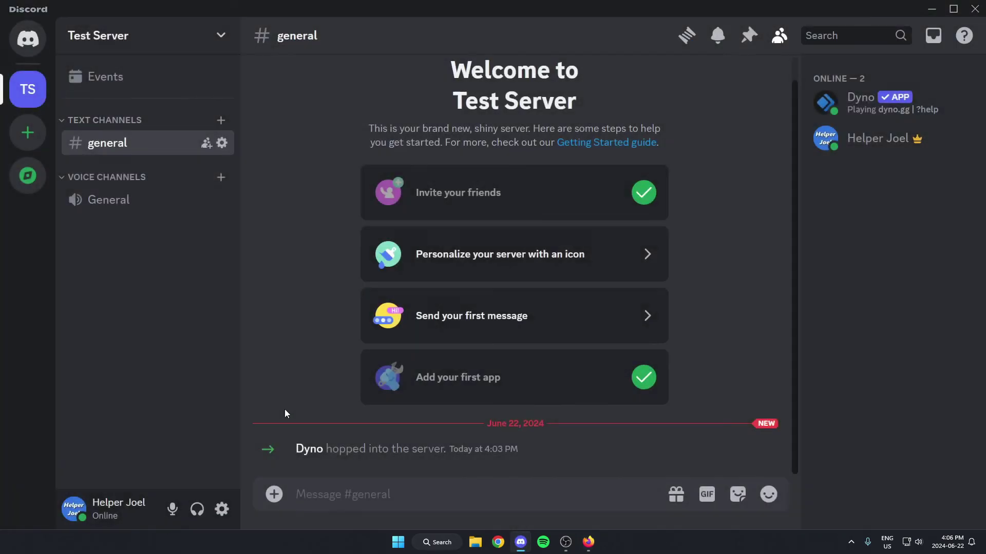